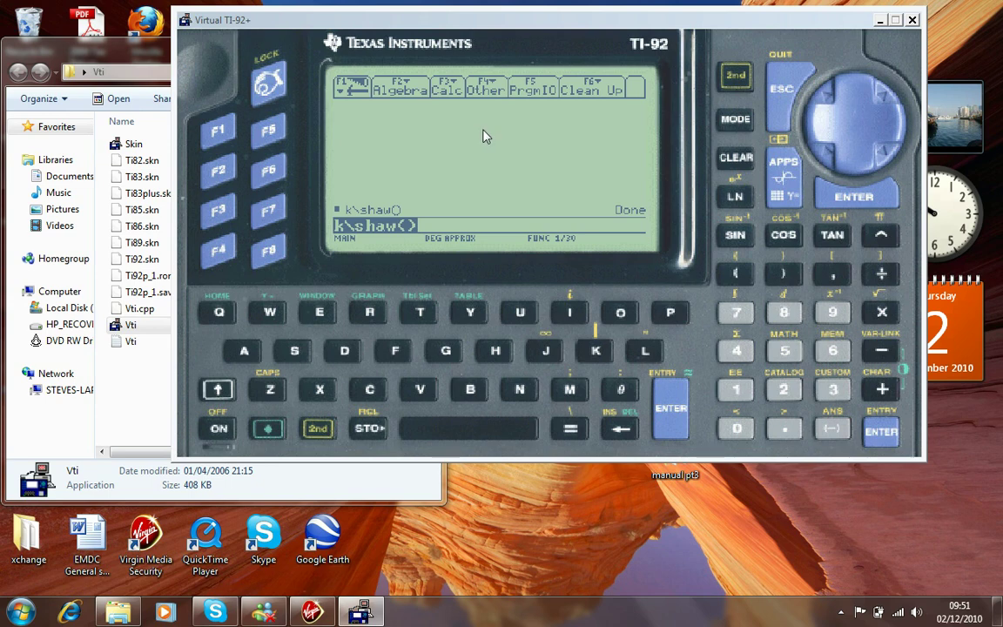
# Bring up the MODE screen and move the highlight down toward Display Digits
pyautogui.click(736, 121)
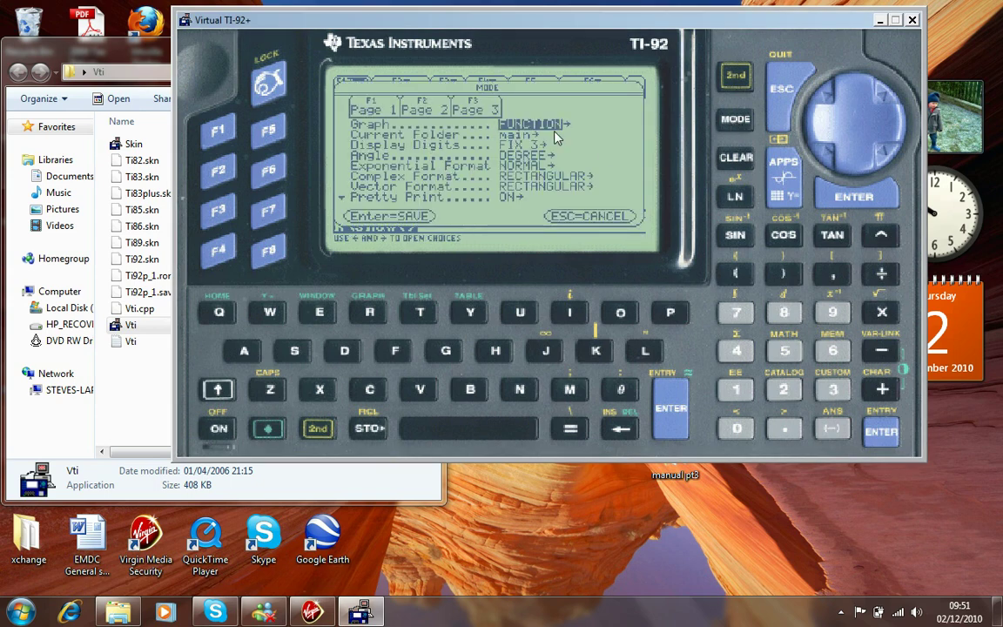
pyautogui.press('Down')
pyautogui.press('Down')
# Move down to Display Digits and choose 4:FIX 3
pyautogui.click(851, 167)
pyautogui.click(852, 167)
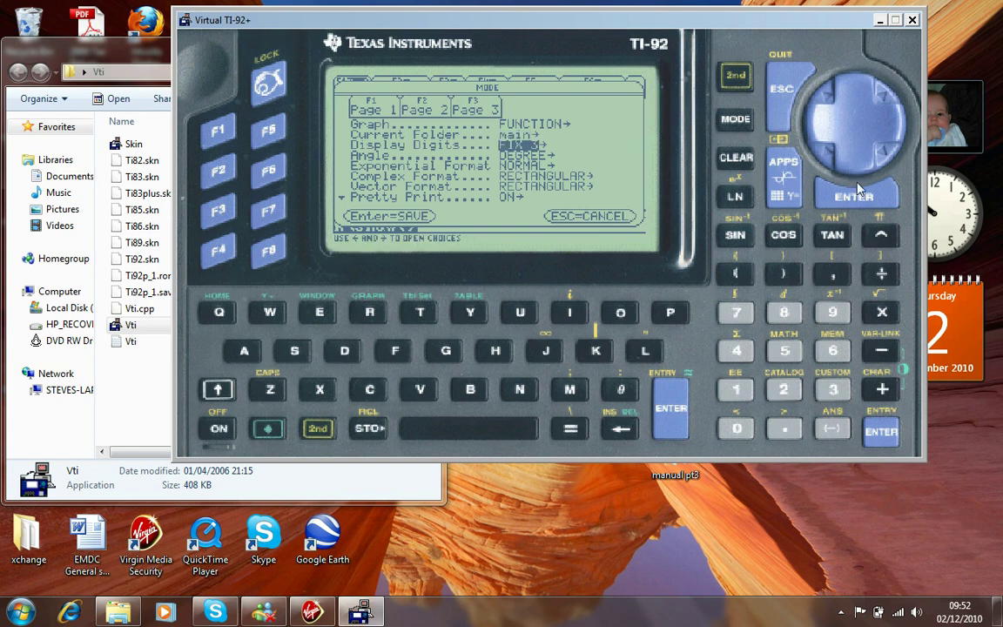
pyautogui.click(899, 135)
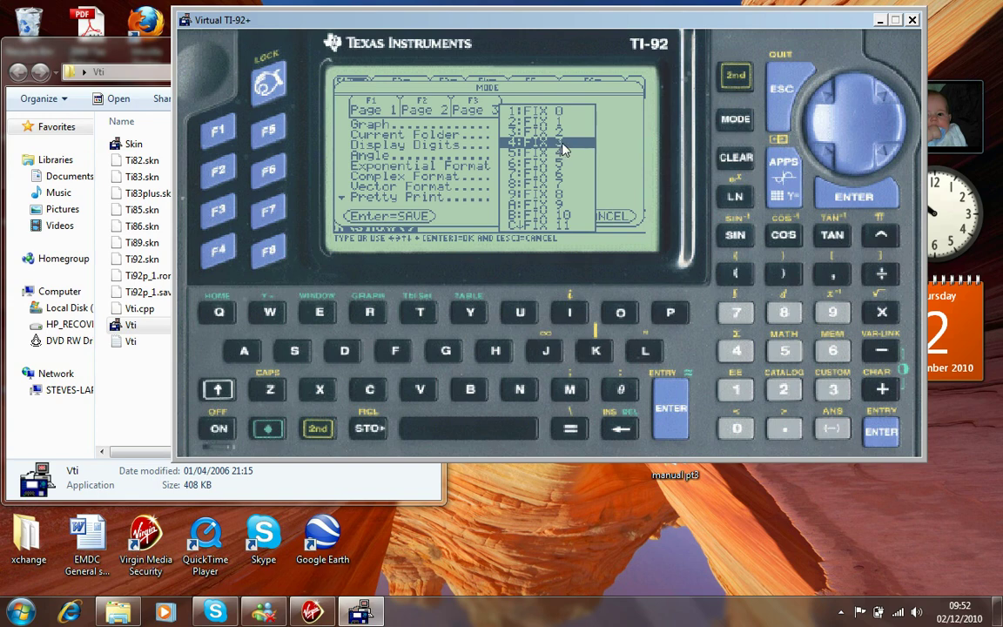
pyautogui.click(856, 198)
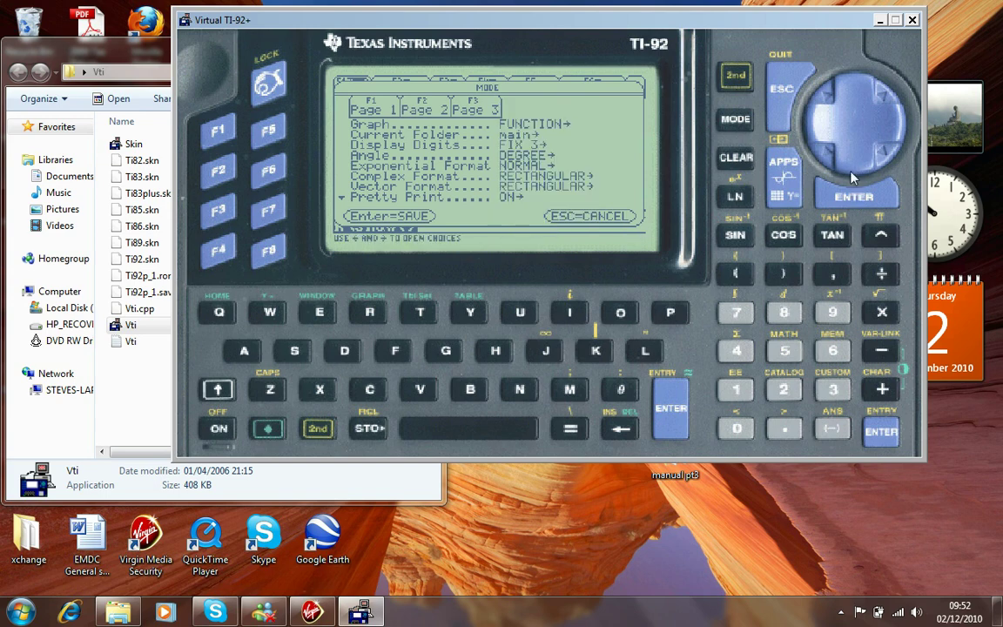
# Choose 2:DEGREE from the Angle mode choices
pyautogui.click(900, 129)
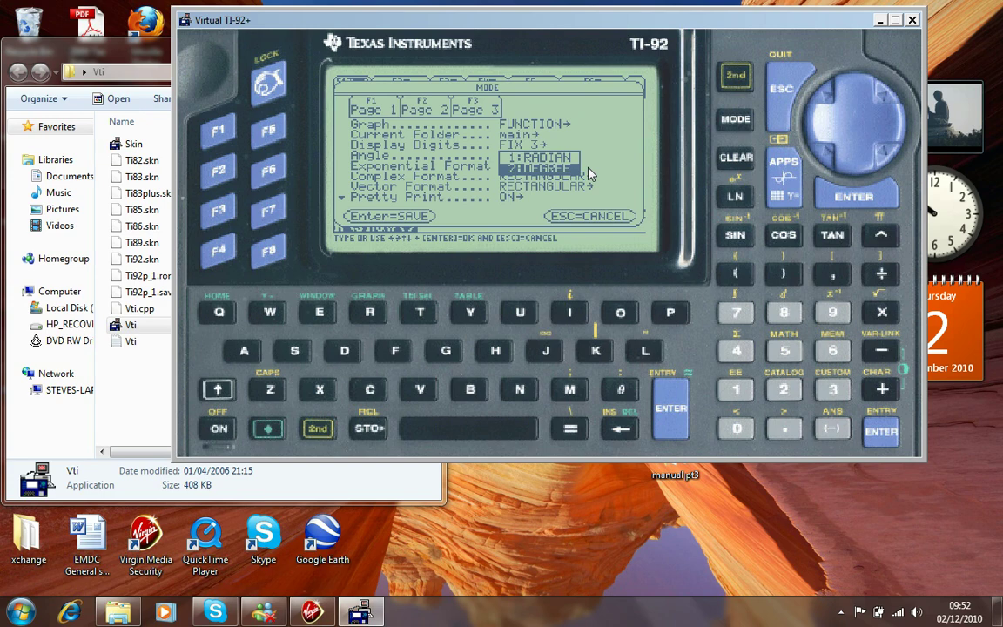
pyautogui.click(865, 199)
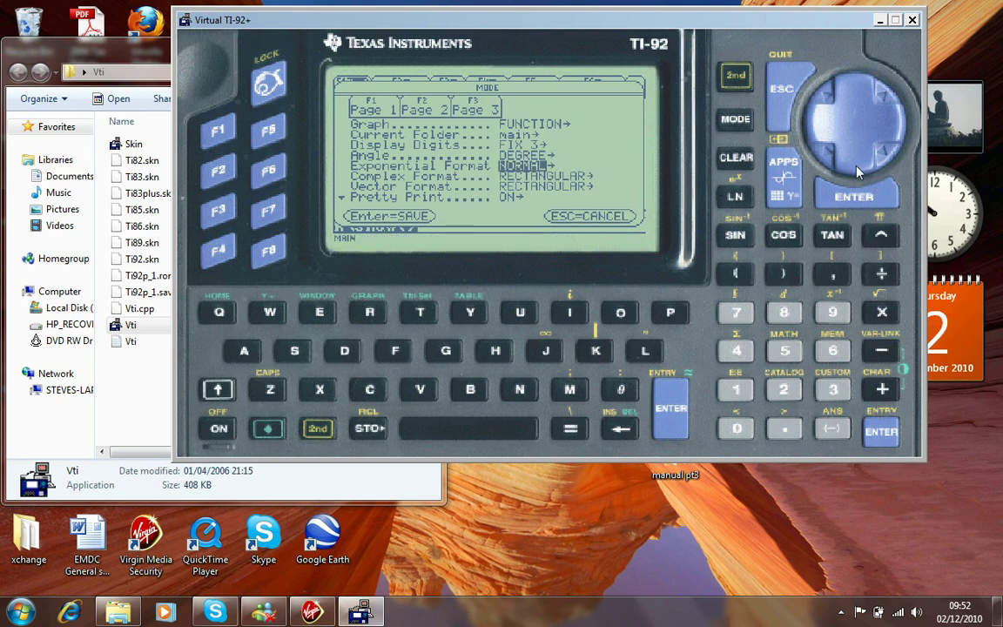
# Choose 3:APPROXIMATE for Exact/Approx, then save the modes and return home
pyautogui.click(858, 172)
pyautogui.click(857, 172)
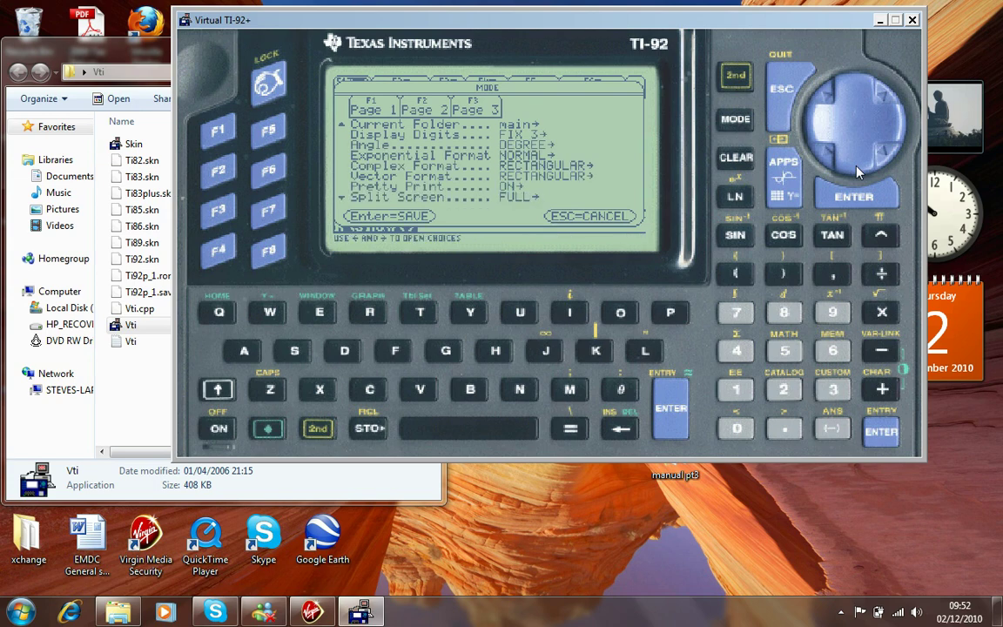
pyautogui.click(858, 171)
pyautogui.click(858, 172)
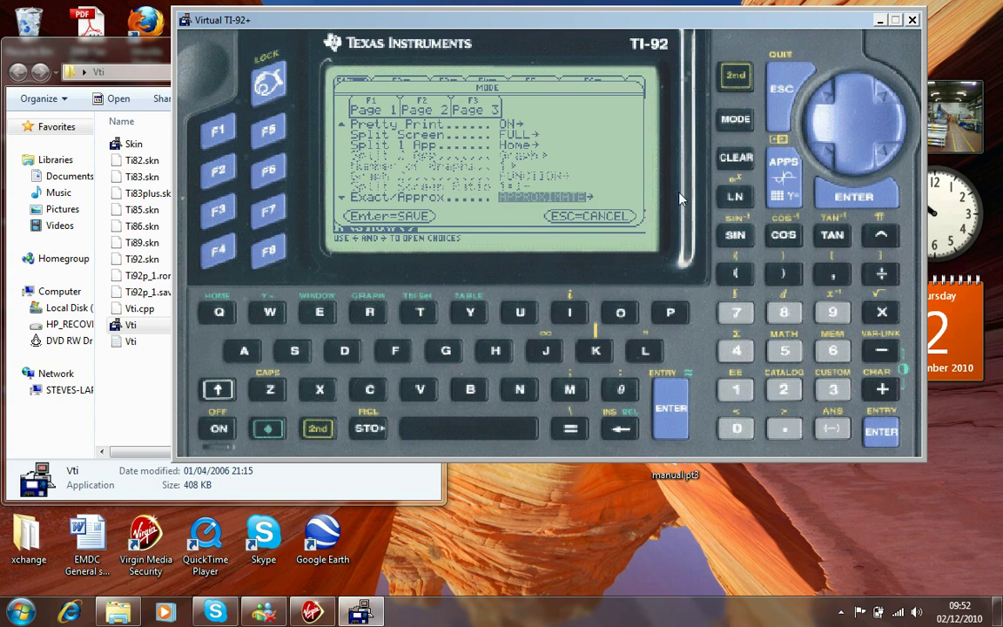
pyautogui.click(902, 131)
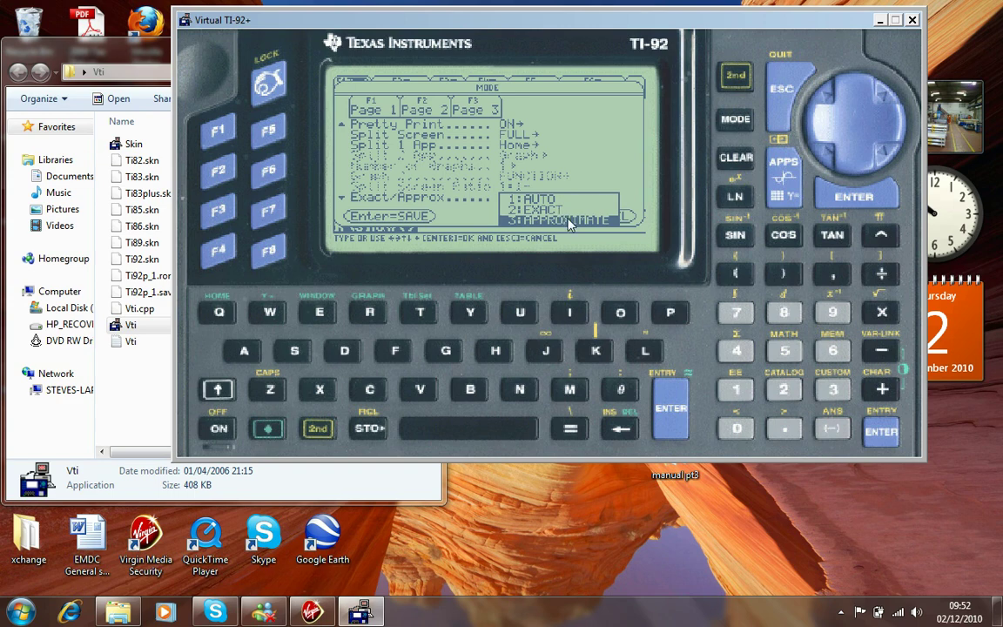
pyautogui.click(853, 202)
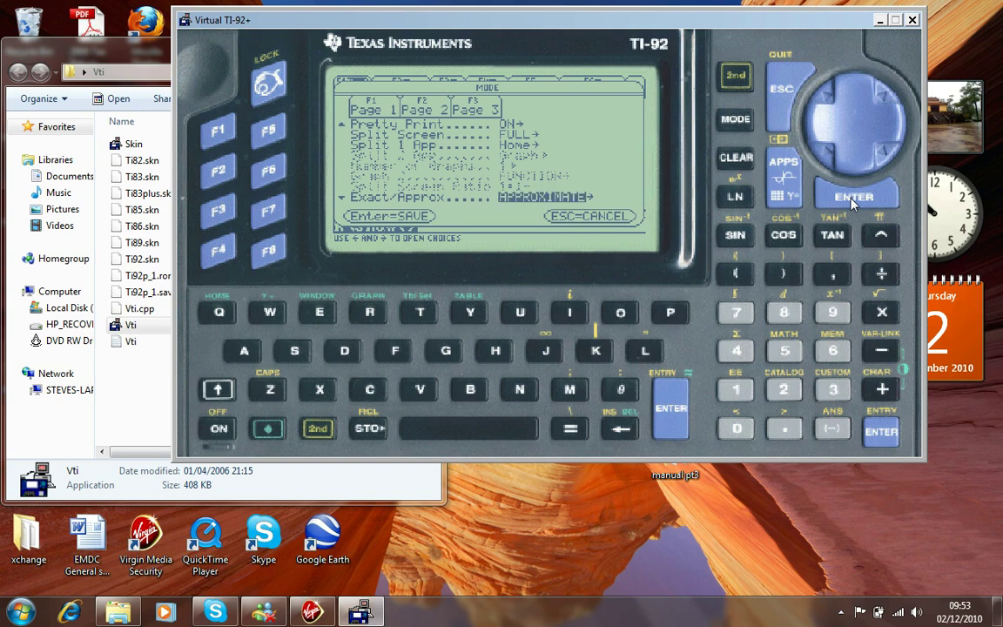
pyautogui.click(853, 199)
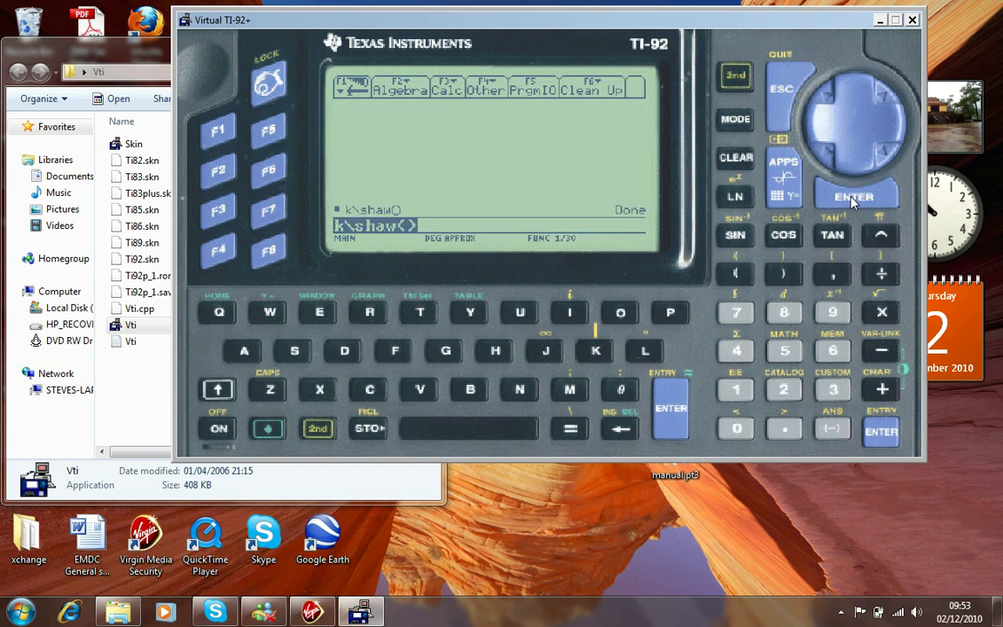